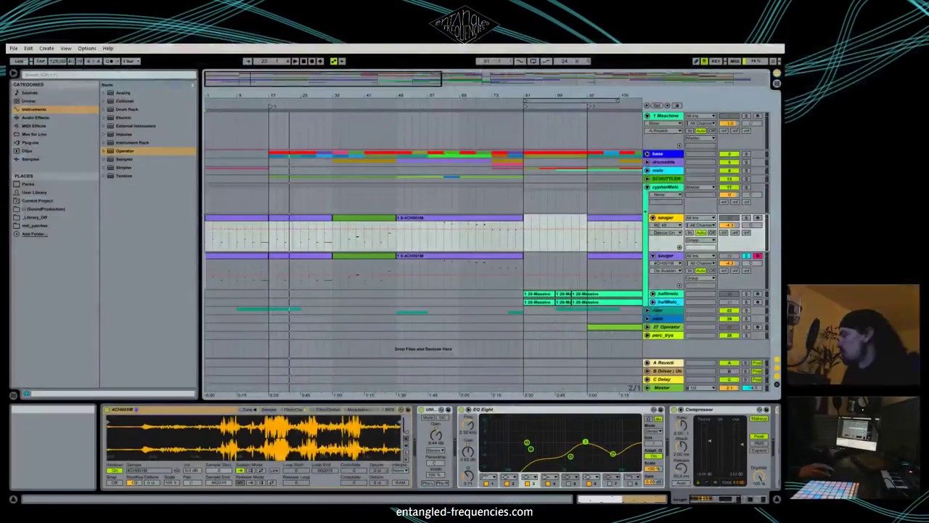
Solo the sauger track, play it from bar 7, then un-solo it.
{"action": "left_click", "coordinate": [746, 218]}
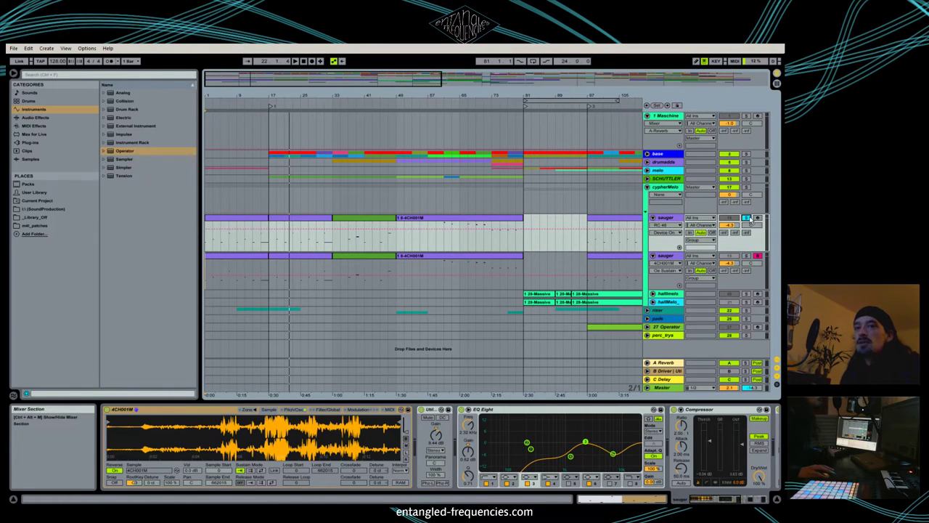
{"action": "left_click", "coordinate": [251, 103]}
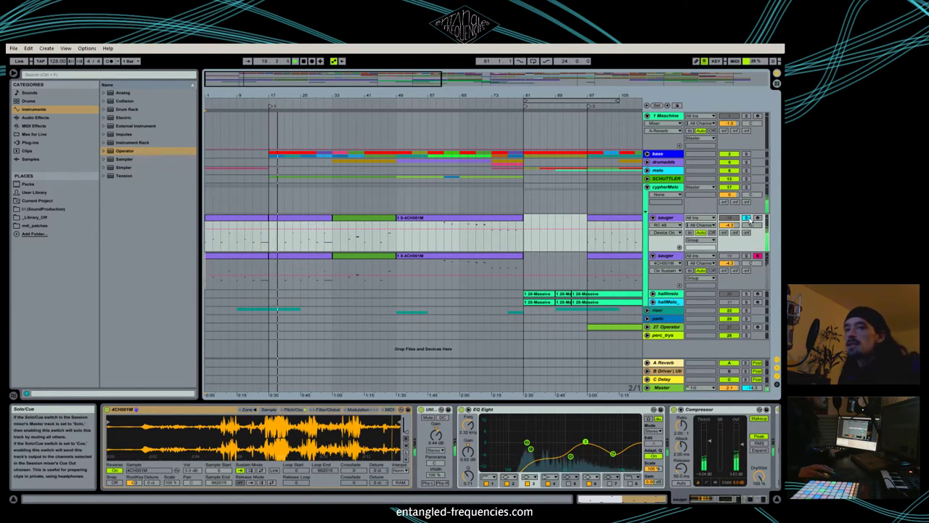
{"action": "left_click", "coordinate": [746, 217]}
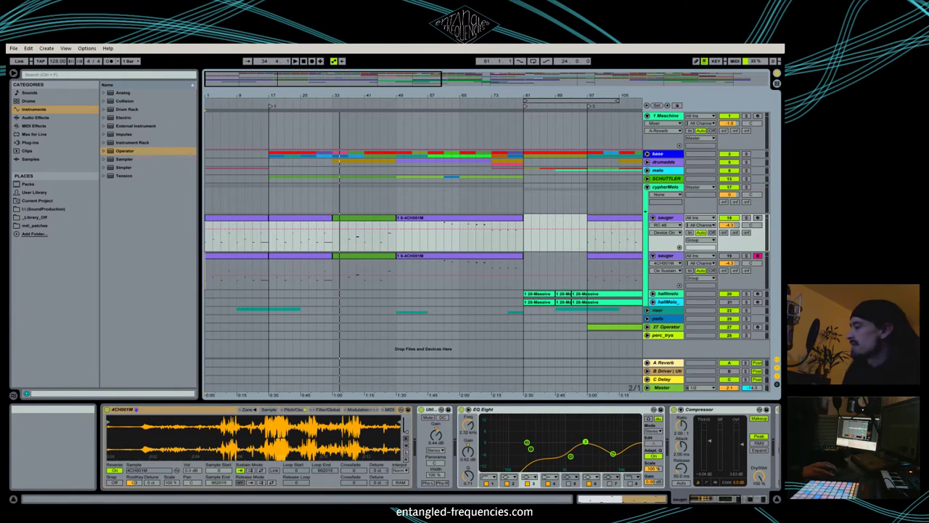
Select the second sauger track and switch its Sampler's Reverse off.
{"action": "left_click", "coordinate": [672, 257]}
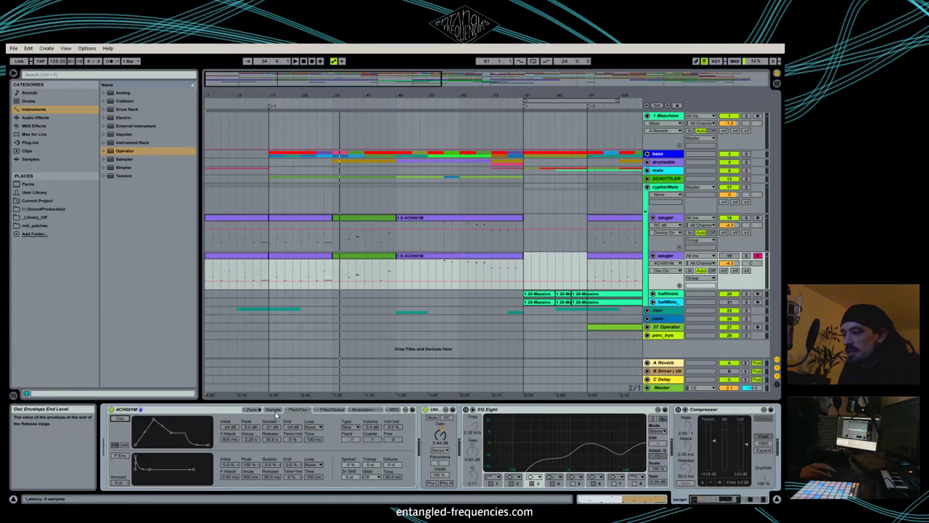
{"action": "left_click", "coordinate": [273, 409]}
{"action": "left_click", "coordinate": [117, 470]}
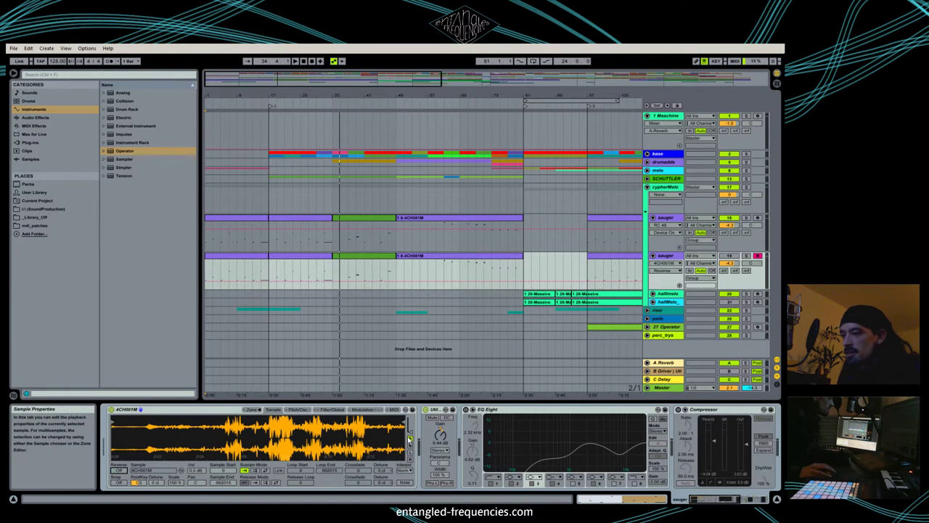
Review the Sampler's Modulation and Filter/Global settings, then solo the track.
{"action": "left_click", "coordinate": [363, 409]}
{"action": "left_click", "coordinate": [330, 411]}
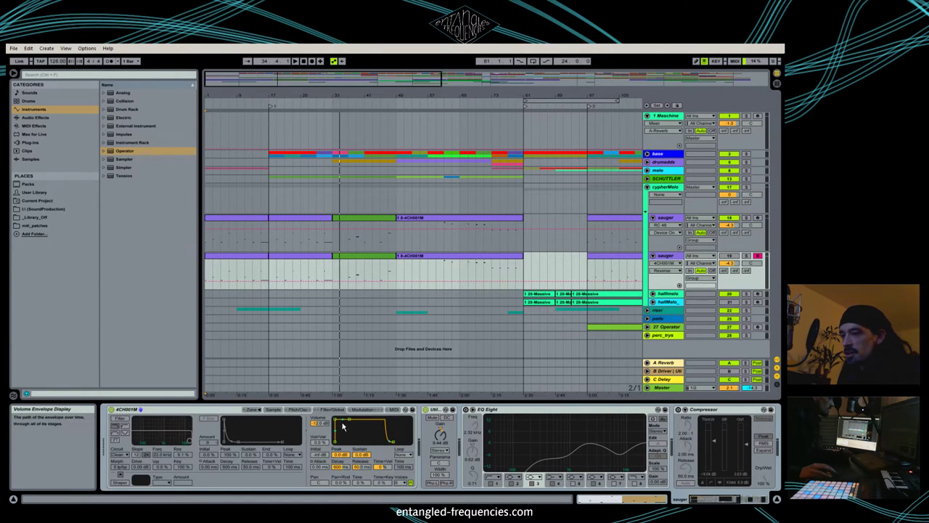
{"action": "left_click_drag", "start_coordinate": [737, 498], "coordinate": [625, 487]}
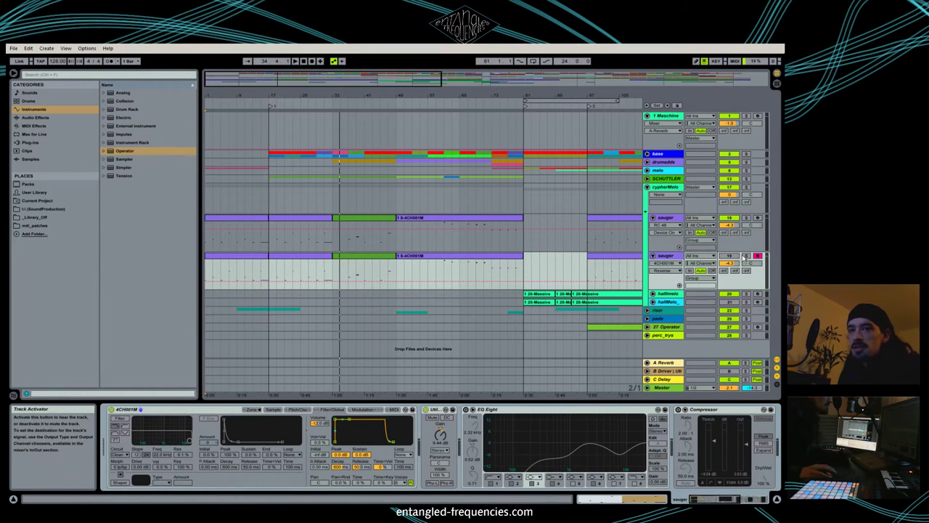
{"action": "left_click", "coordinate": [746, 256]}
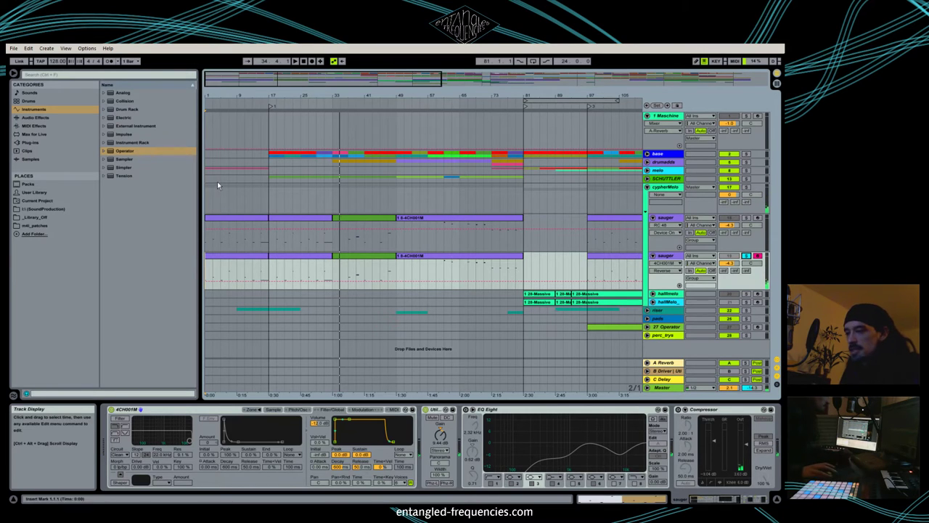
Turn Reverse back on in the Sampler's Sample tab.
{"action": "left_click", "coordinate": [273, 410]}
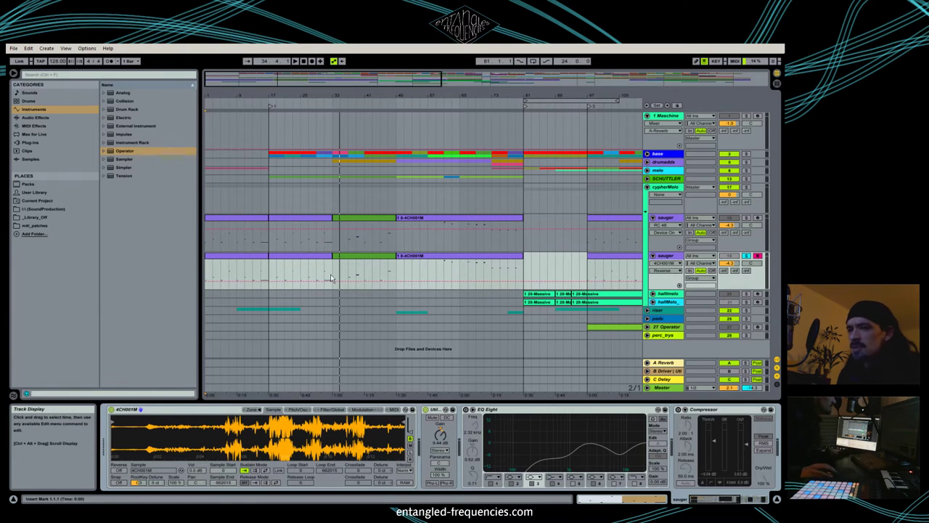
{"action": "left_click", "coordinate": [120, 470]}
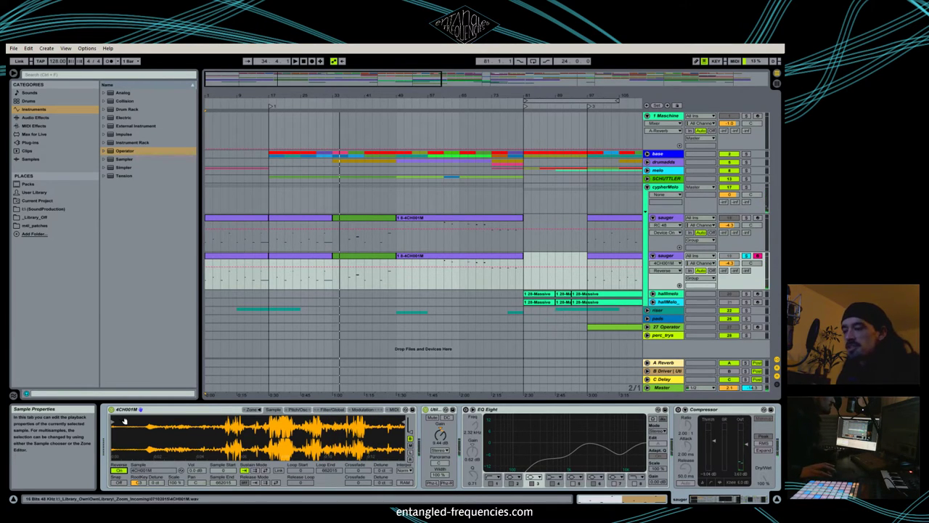
Enable the Osc modulation oscillator on the Sampler's Pitch/Osc page.
{"action": "left_click", "coordinate": [299, 410]}
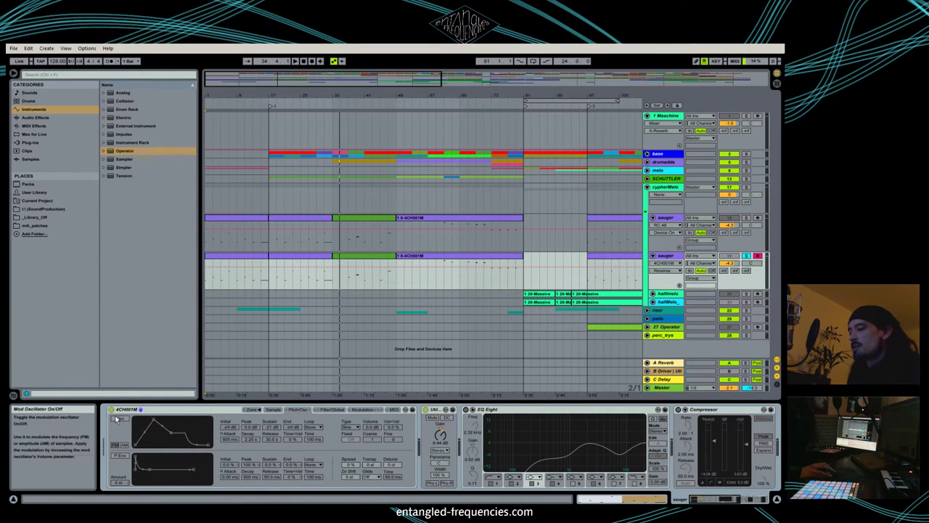
{"action": "left_click", "coordinate": [121, 421]}
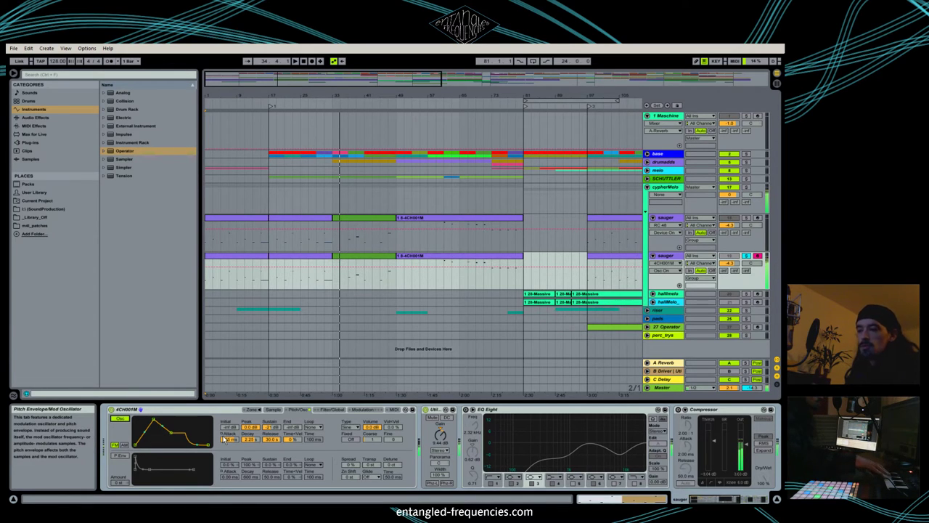
Lengthen the volume envelope's Attack on the Sampler's Filter/Global page.
{"action": "left_click", "coordinate": [337, 410]}
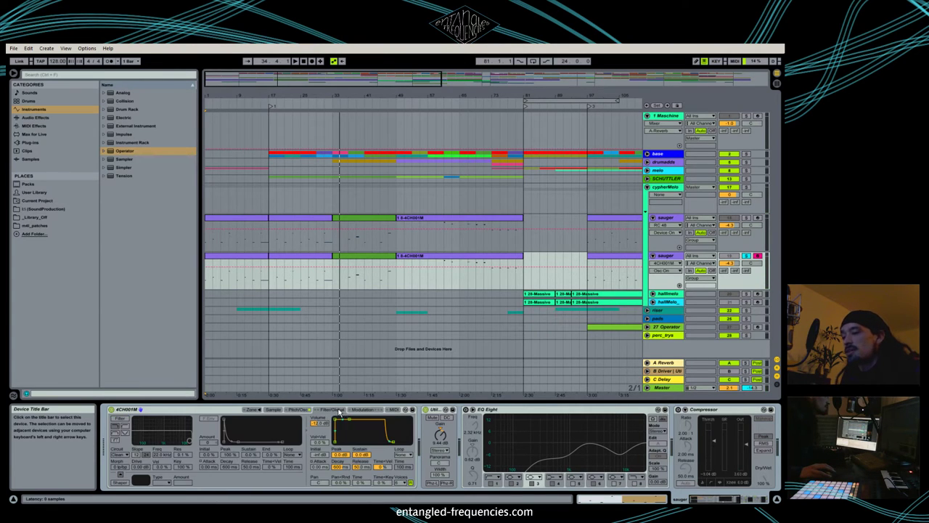
{"action": "left_click_drag", "start_coordinate": [339, 424], "coordinate": [339, 421]}
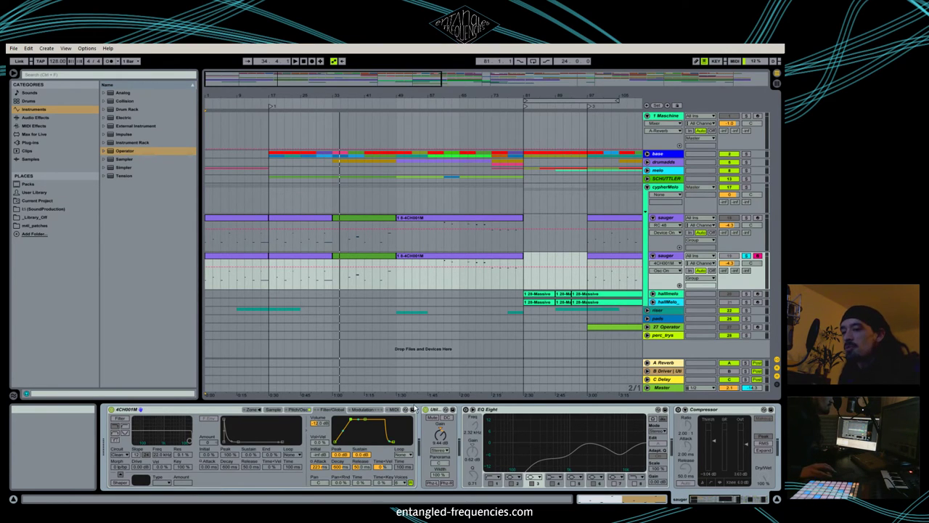
Set the Compressor following EQ Eight to Peak detection.
{"action": "left_click", "coordinate": [483, 409]}
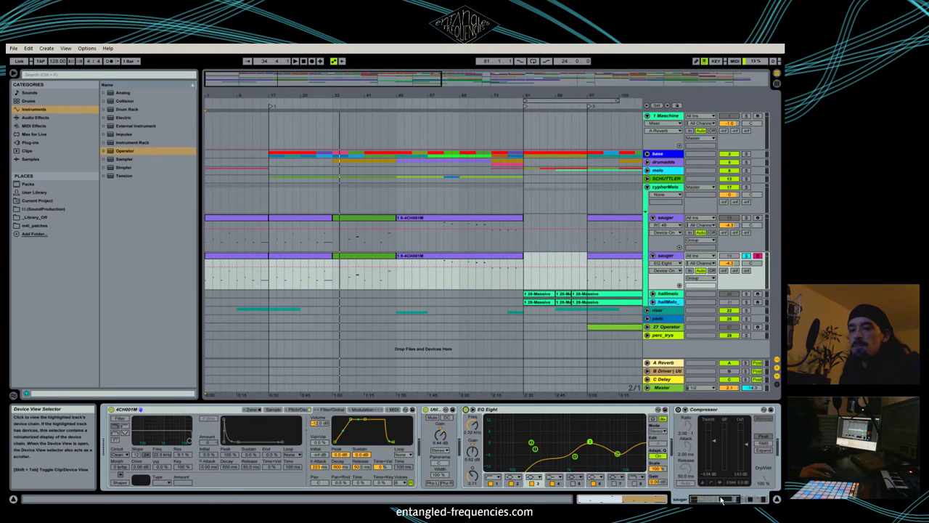
{"action": "left_click", "coordinate": [727, 498]}
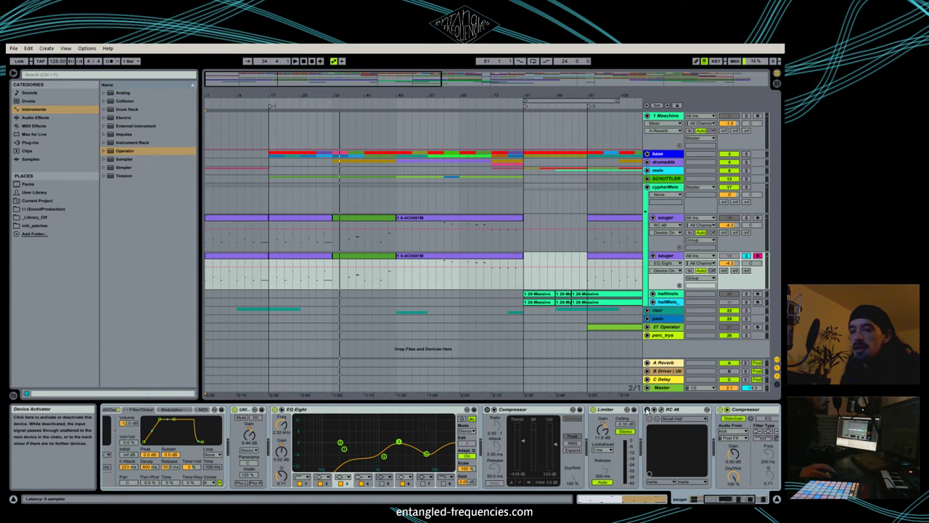
{"action": "left_click", "coordinate": [573, 436]}
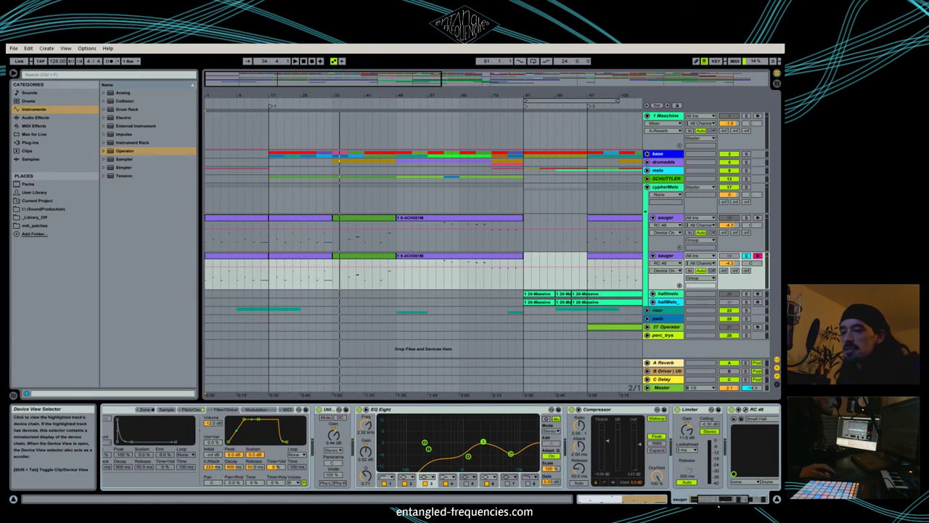
Scroll the device chain past Limiter and RC 48 to the sidechain Compressor.
{"action": "scroll", "coordinate": [334, 435], "scroll_direction": "up", "scroll_amount": 3}
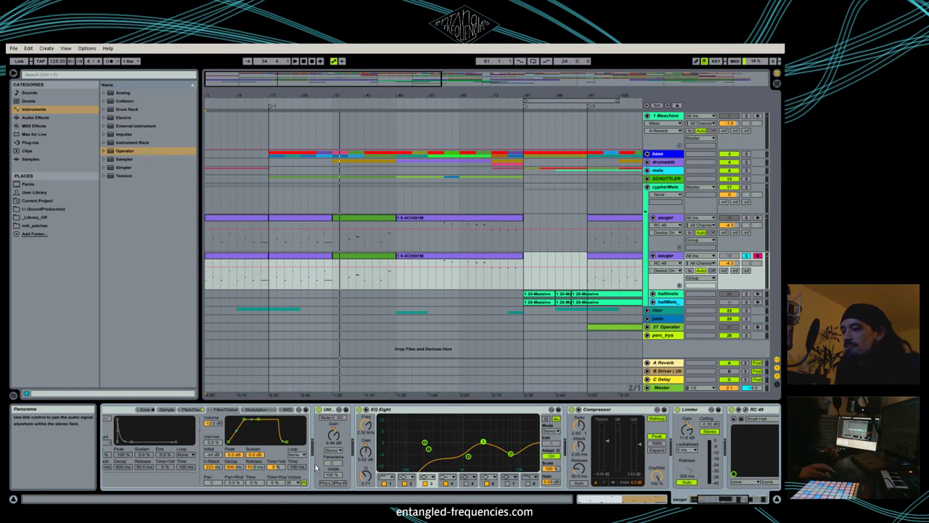
{"action": "left_click", "coordinate": [167, 410]}
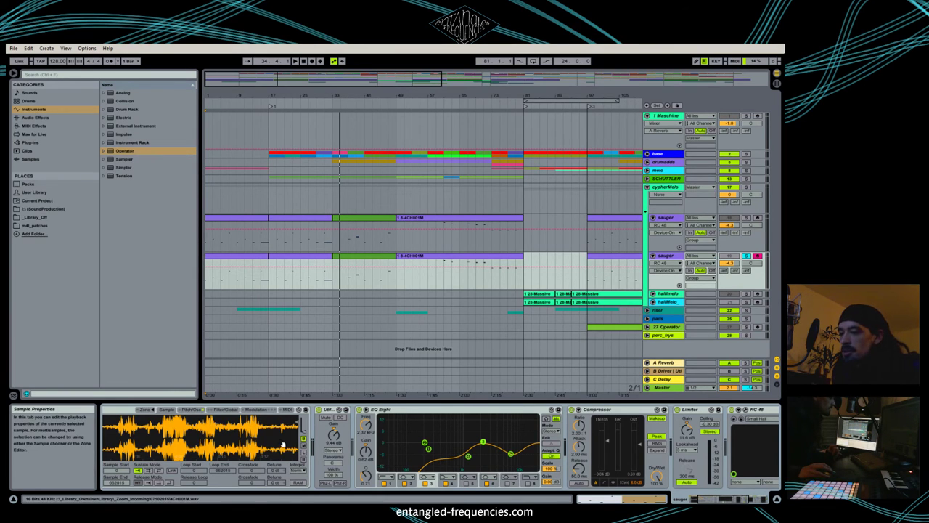
{"action": "mouse_move", "coordinate": [715, 499]}
{"action": "left_mouse_down"}
{"action": "mouse_move", "coordinate": [751, 500]}
{"action": "mouse_move", "coordinate": [730, 506]}
{"action": "left_mouse_up"}
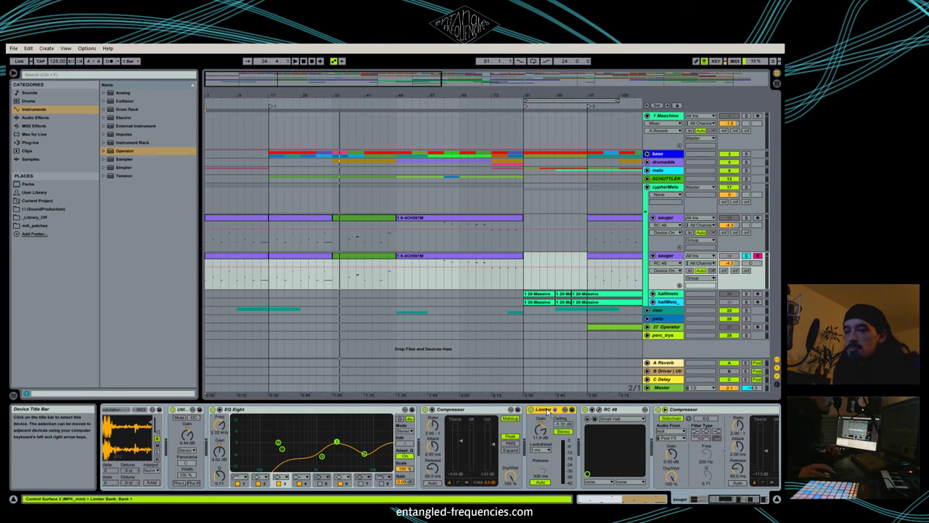
{"action": "left_click_drag", "start_coordinate": [726, 506], "coordinate": [713, 503]}
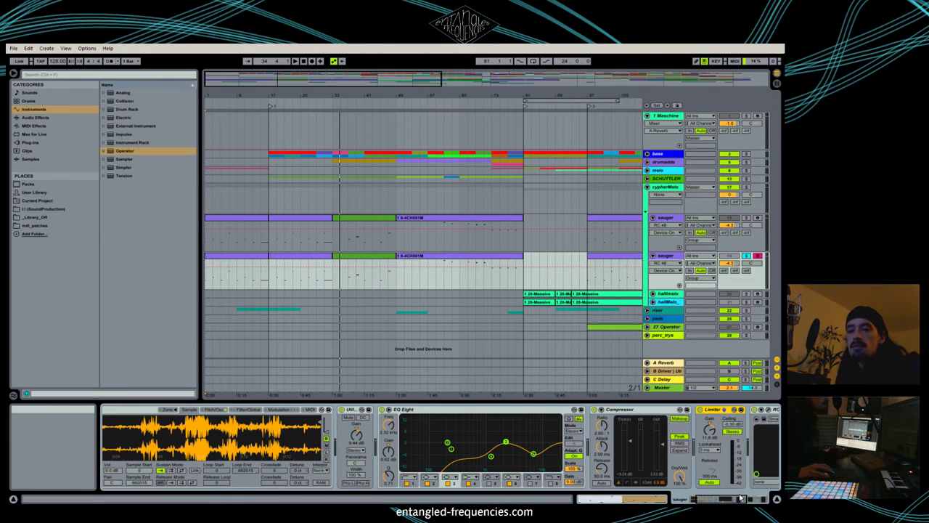
{"action": "left_click_drag", "start_coordinate": [737, 499], "coordinate": [759, 500]}
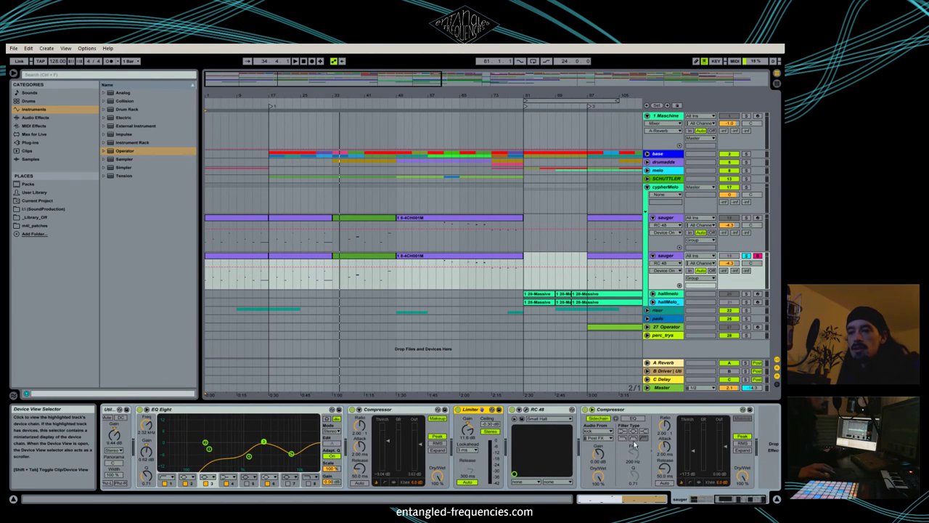
Replay the arrangement, un-solo the second sauger track and set its volume to -3.9 dB.
{"action": "left_click", "coordinate": [637, 410]}
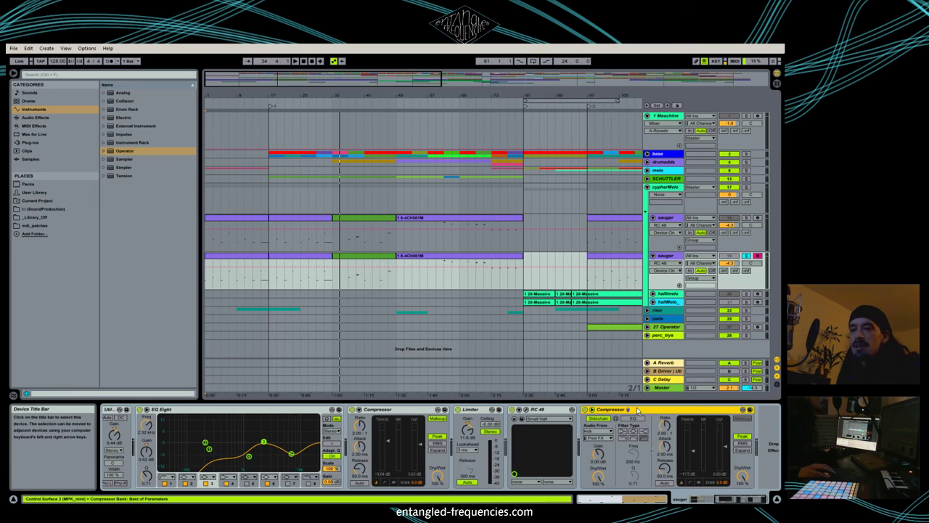
{"action": "left_click", "coordinate": [294, 103]}
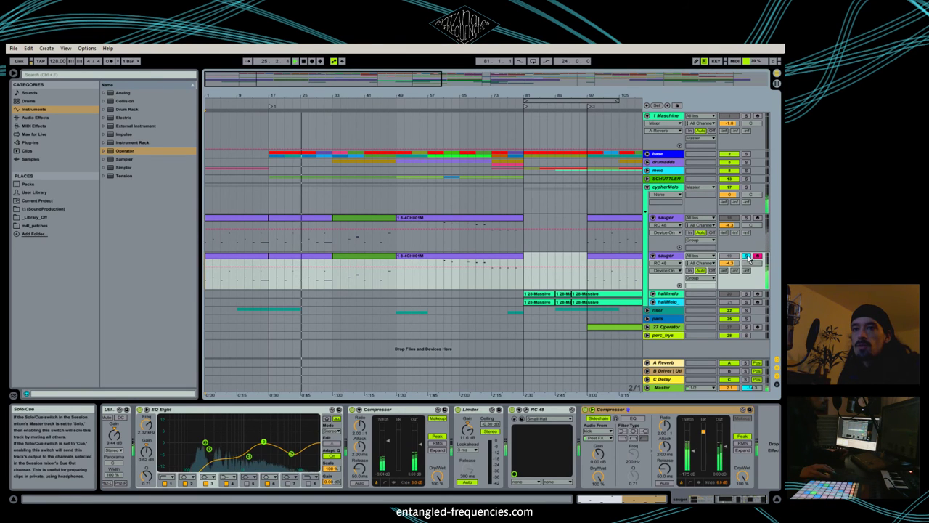
{"action": "left_click", "coordinate": [746, 256]}
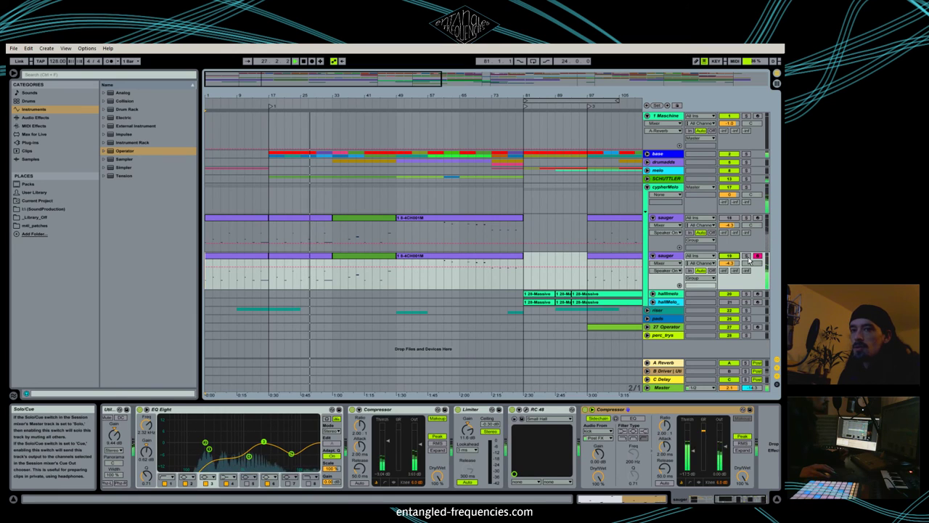
{"action": "left_click_drag", "start_coordinate": [732, 262], "coordinate": [735, 267]}
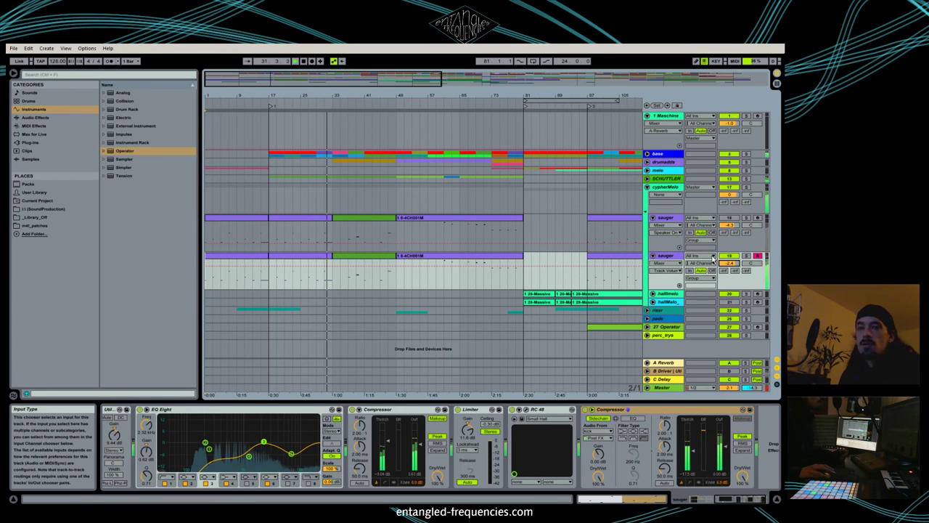
{"action": "left_click_drag", "start_coordinate": [729, 260], "coordinate": [737, 267]}
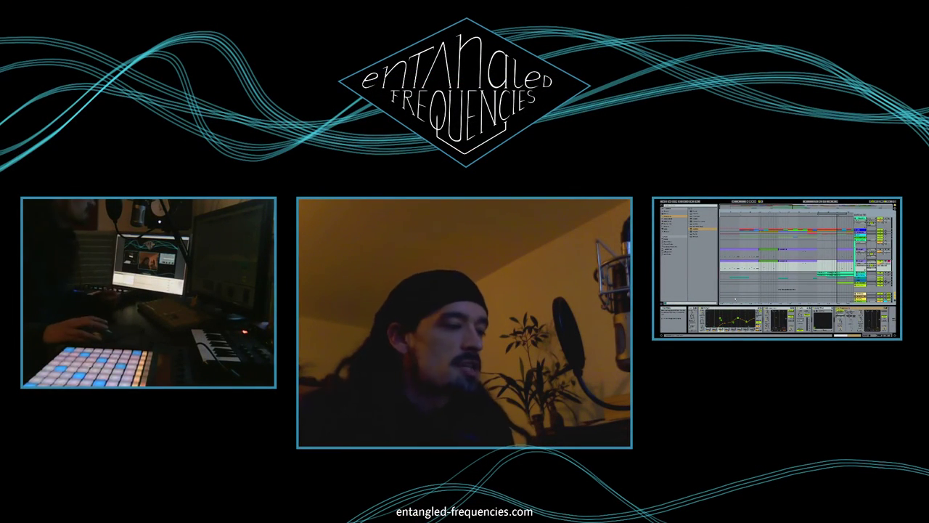
Switch the detail area to Clip View with Shift+Tab to show the waveform.
{"action": "key", "text": "shift+Tab"}
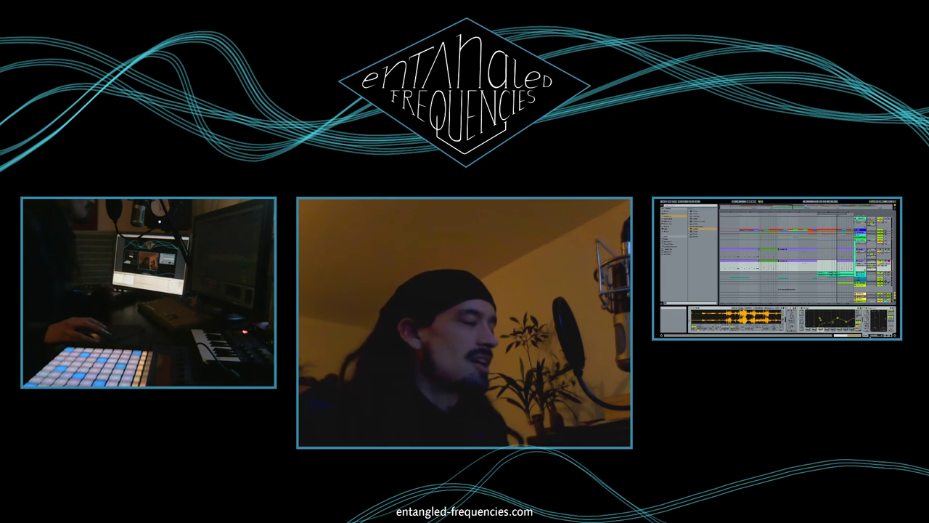